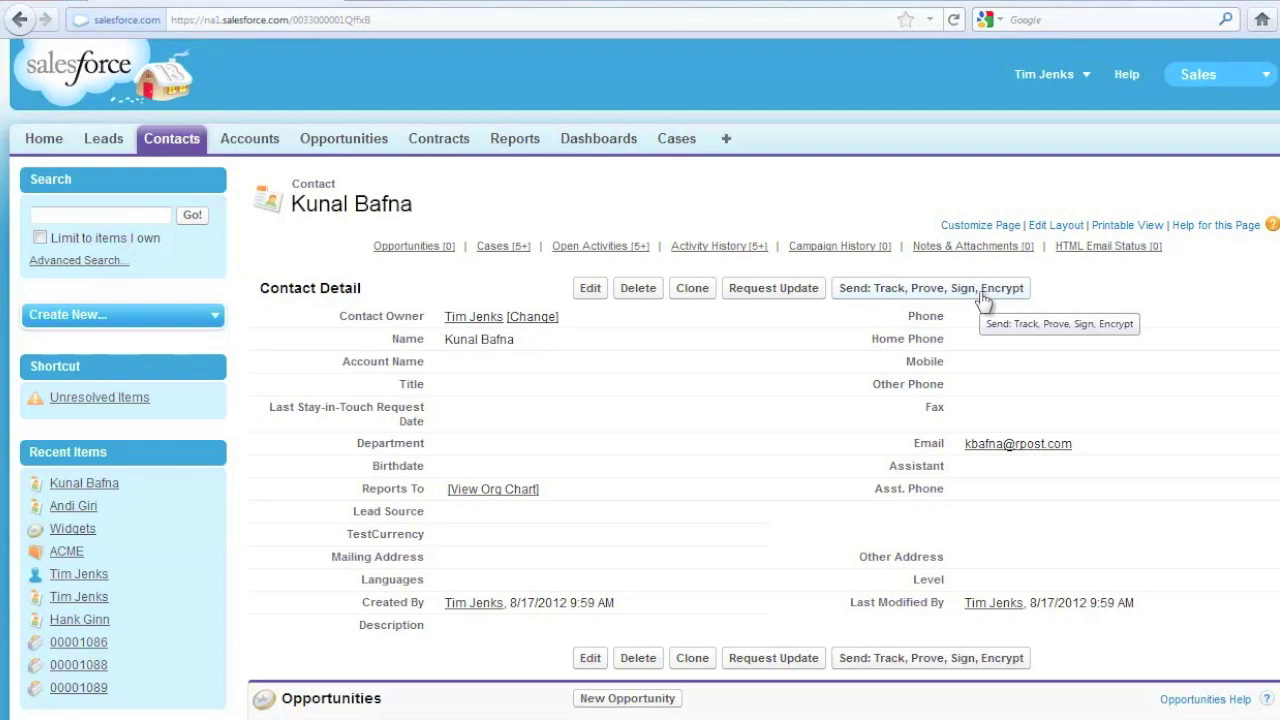
- Start an RPost 'Send: Track, Prove, Sign, Encrypt' email to the contact and maximize its window
click(983, 290)
double_click(965, 5)
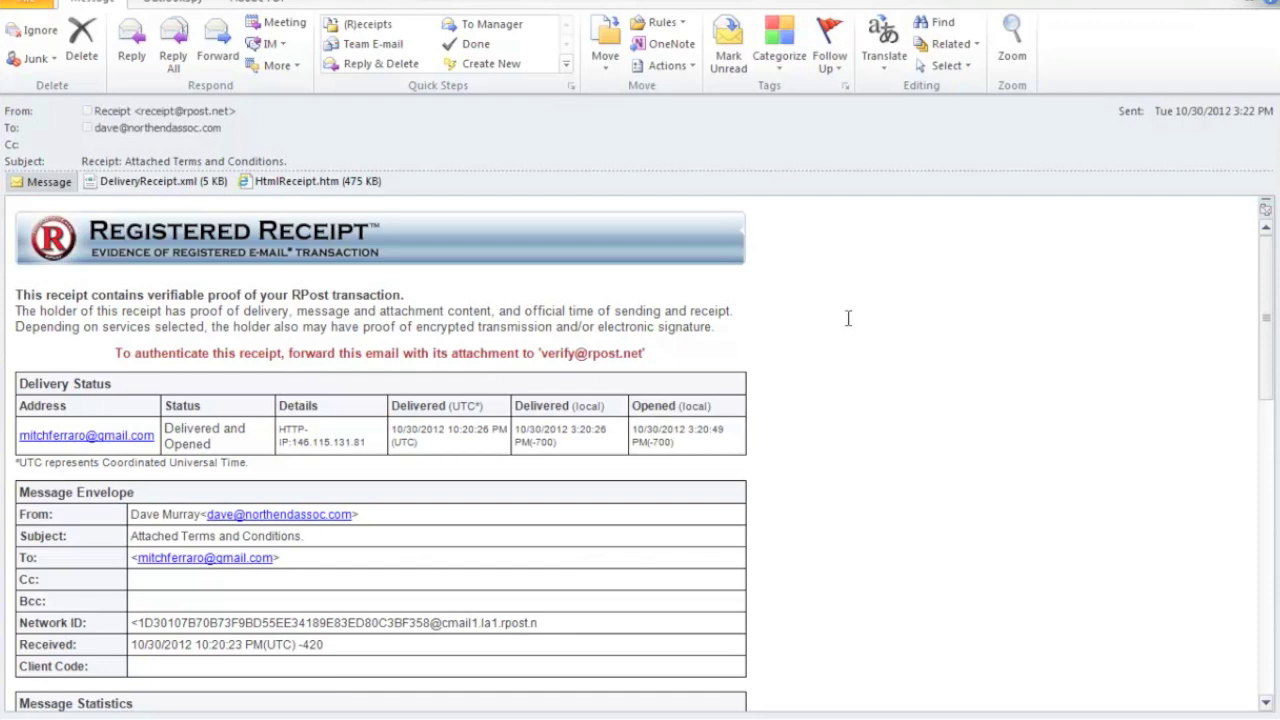
- Scroll the RPost Registered Receipt down to its Delivery Audit Trail with server and open logs
drag(1265, 307, 1265, 500)
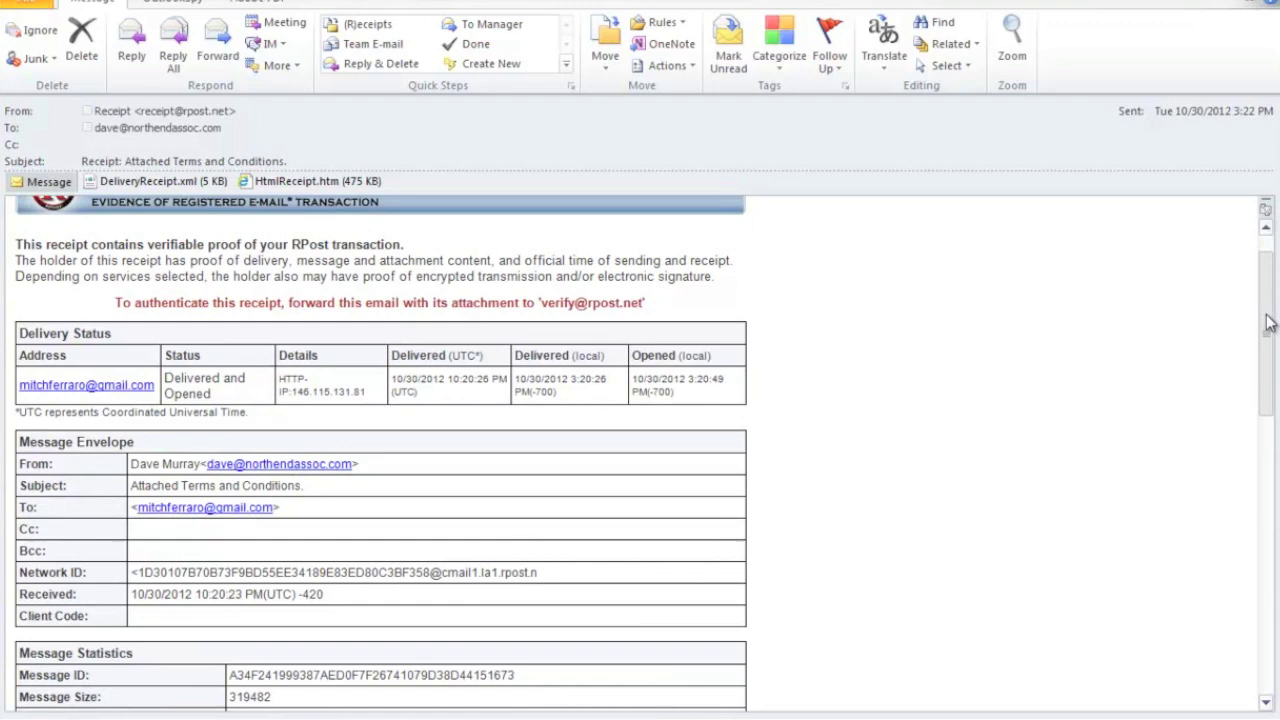
scroll(380, 450, down, 1)
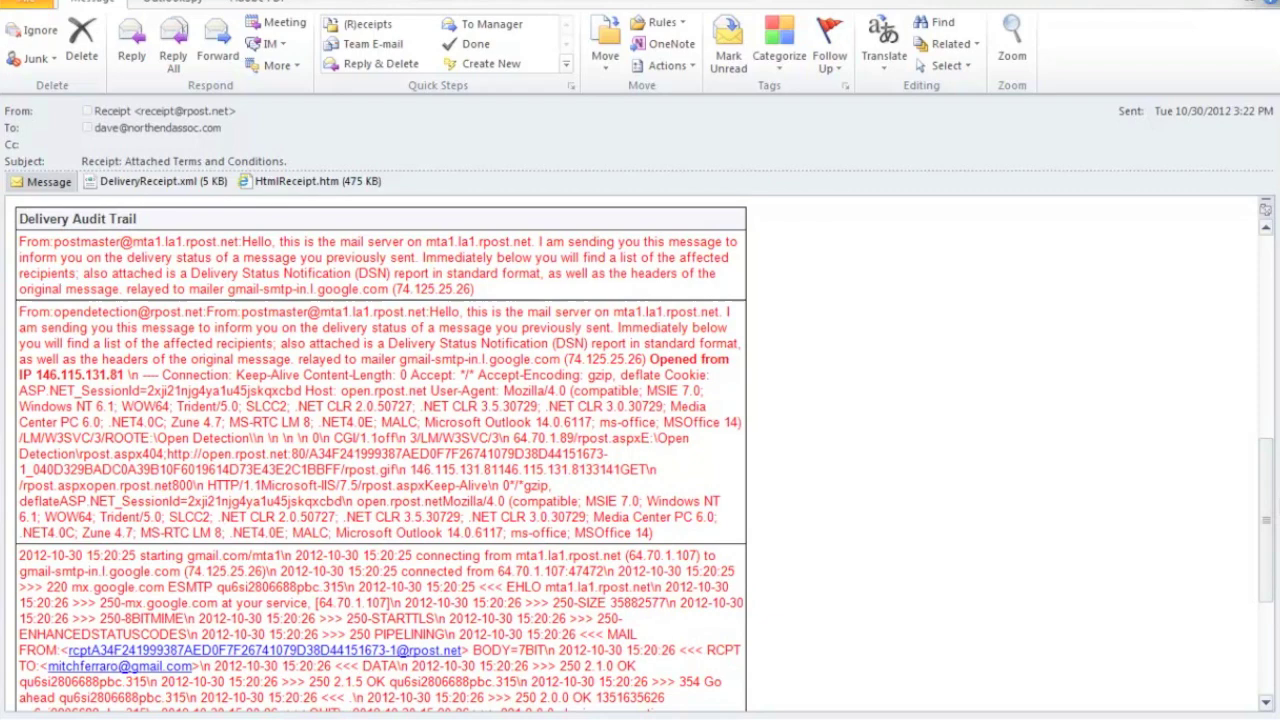
- Scroll the receipt back up to the Delivery Status table showing the recipient delivered and opened
scroll(1258, 473, up, 2)
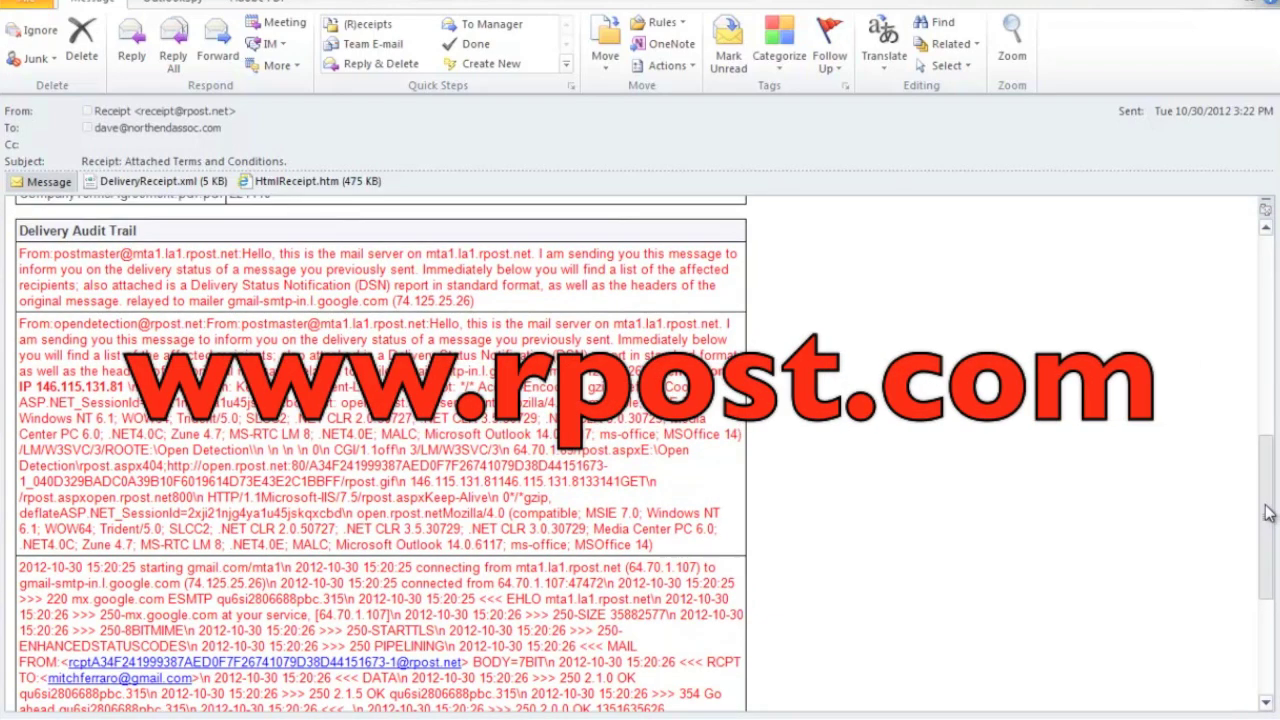
scroll(1258, 473, up, 2)
scroll(1250, 440, up, 5)
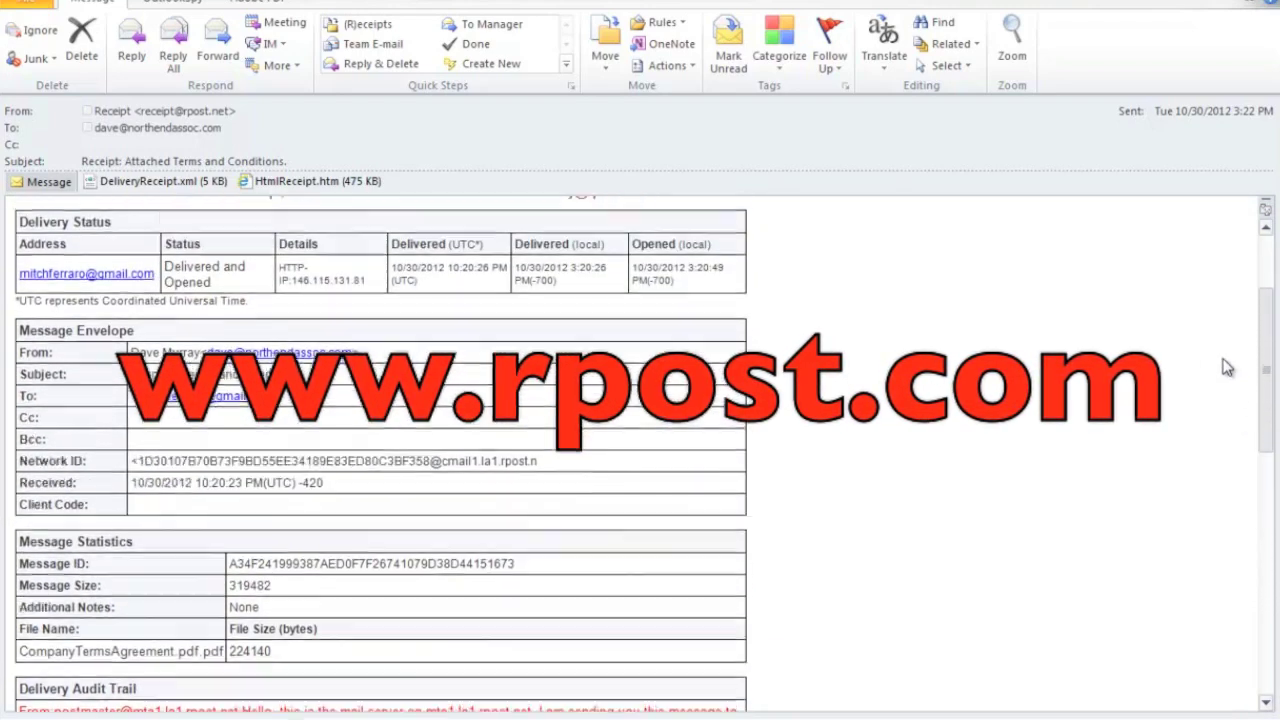